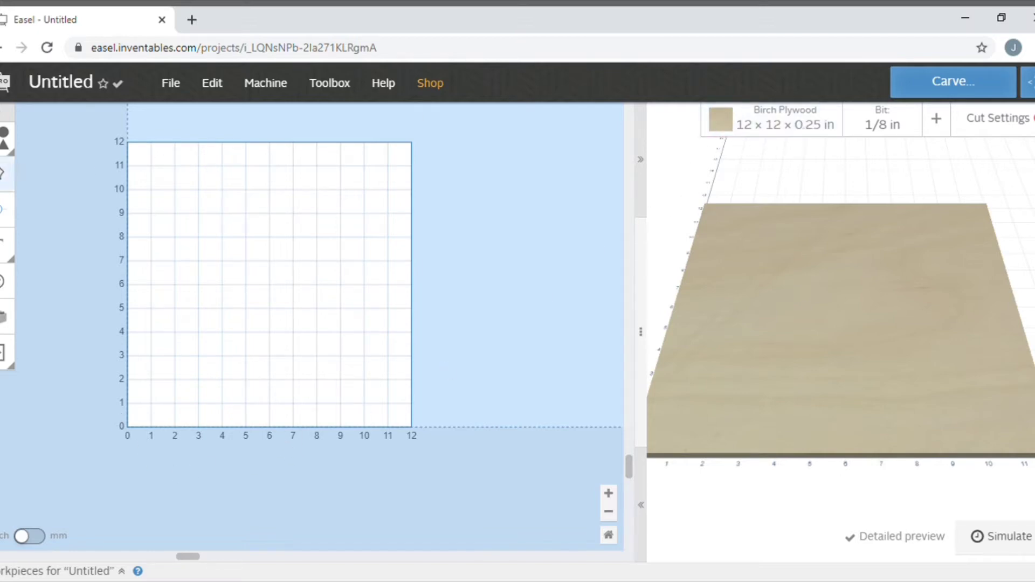
Step: Add a square from the Shapes set and size it to 12 × 12 in
click(4, 142)
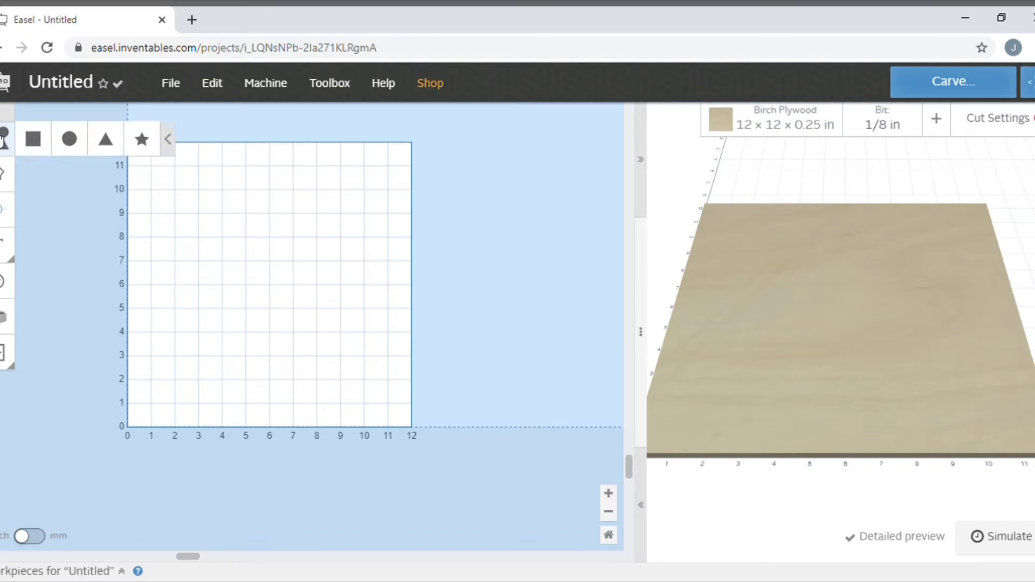
click(33, 140)
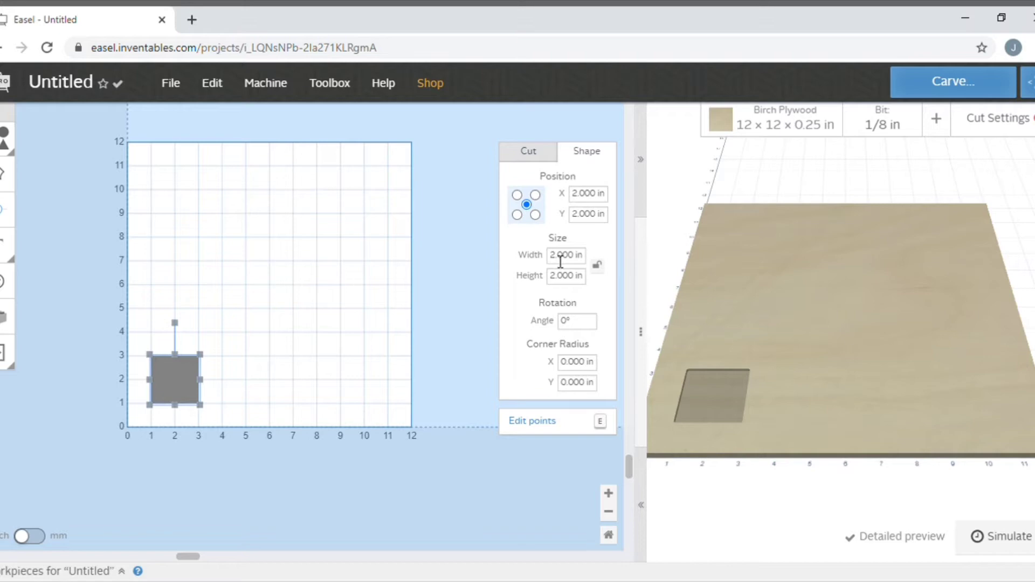
click(561, 257)
click(552, 276)
text(1)
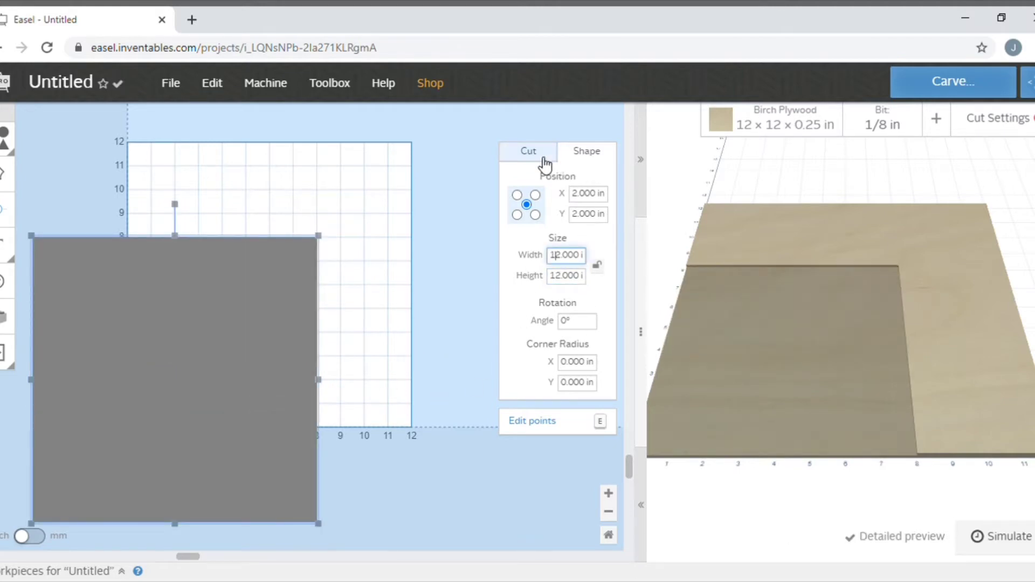
Step: Set the square's cut path type to Cut outside shape path
click(528, 151)
click(590, 399)
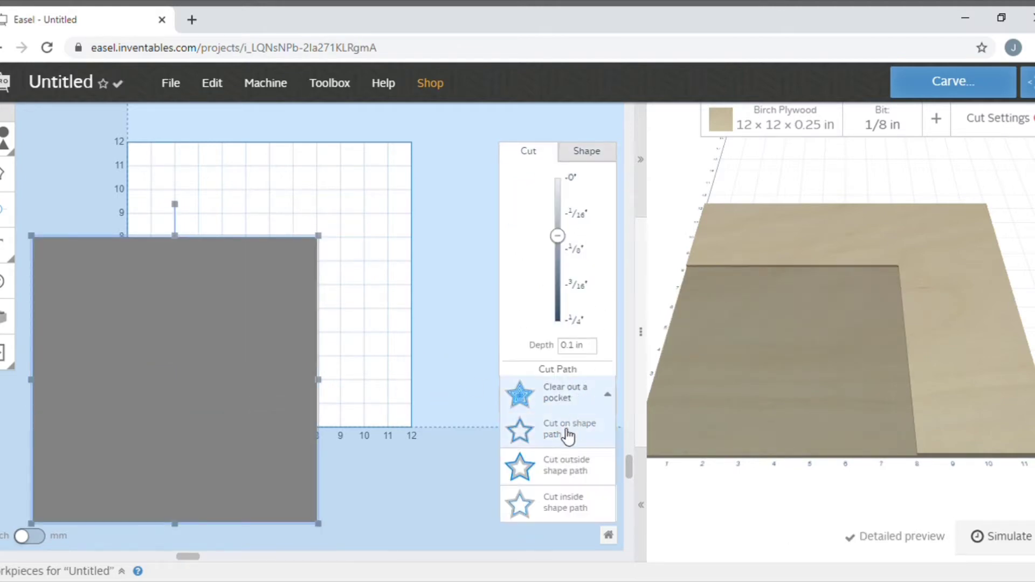
click(558, 474)
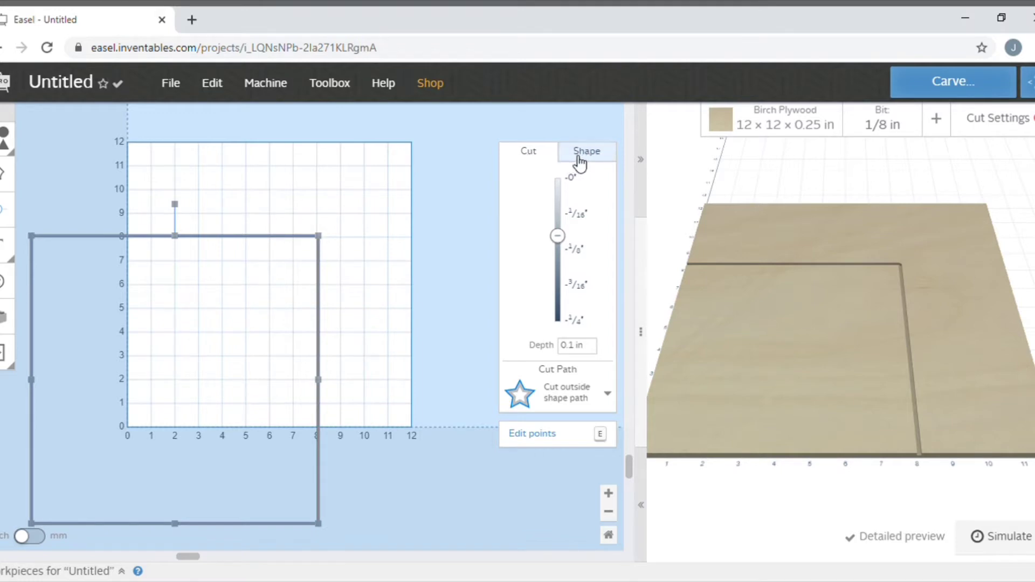
Step: Position the 12 in square at X 6 in, Y 6 in, measured from its centre anchor
click(581, 157)
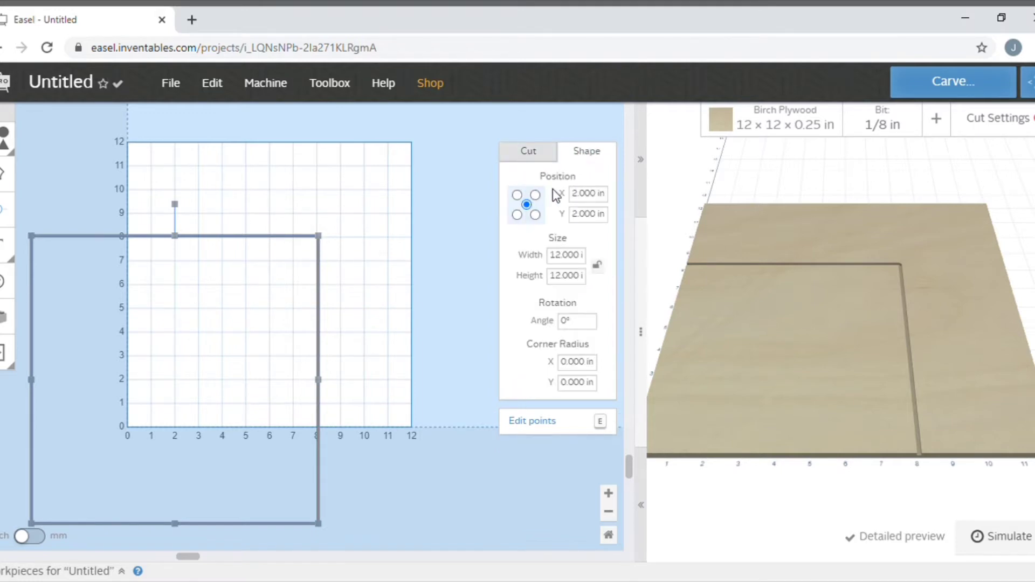
click(517, 195)
click(534, 215)
click(535, 194)
triple_click(582, 200)
text(6)
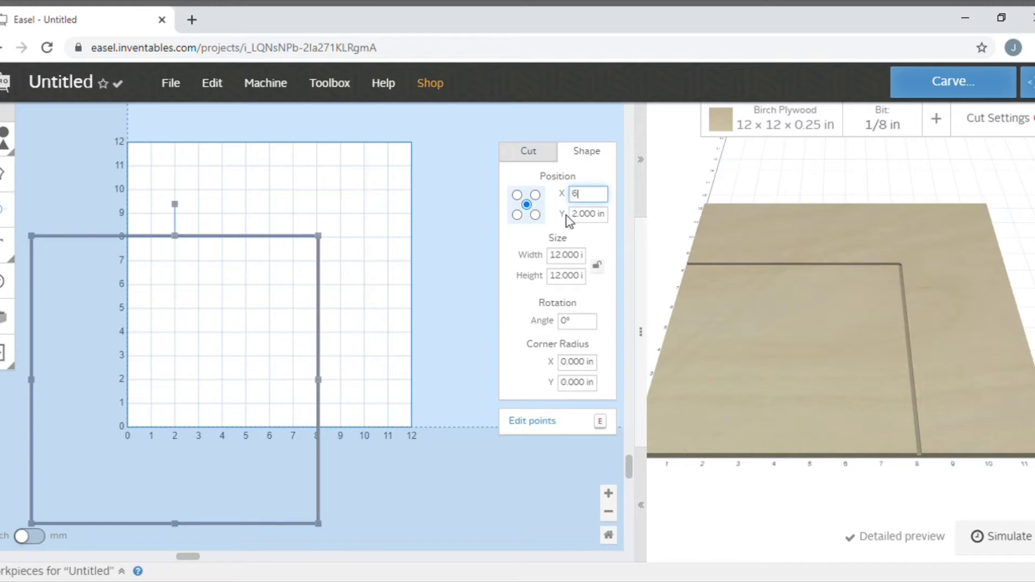
triple_click(580, 223)
text(6)
key(Return)
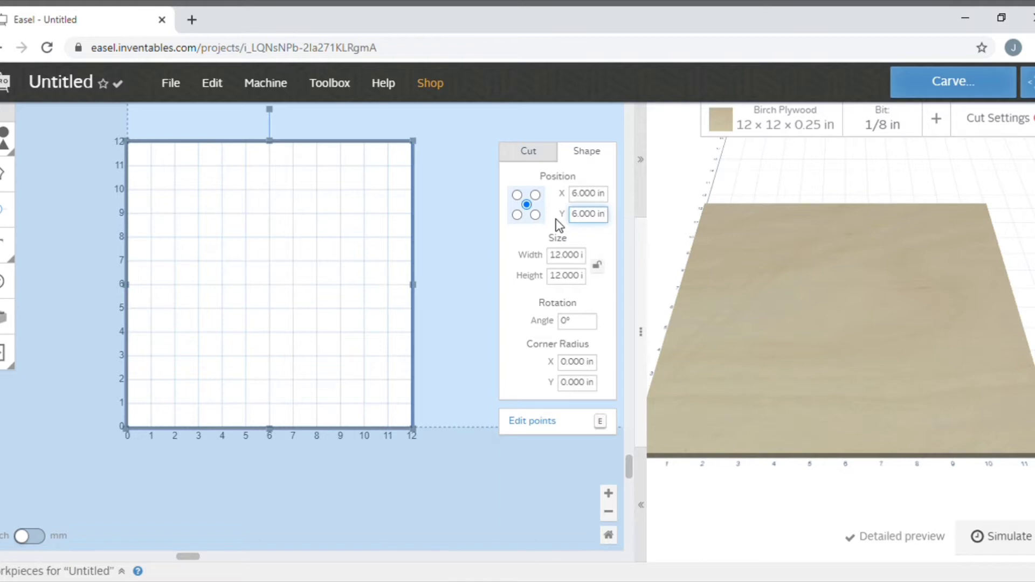
Step: Add a circle and a triangle, placing them in the board's top-left and top-right corners
click(545, 236)
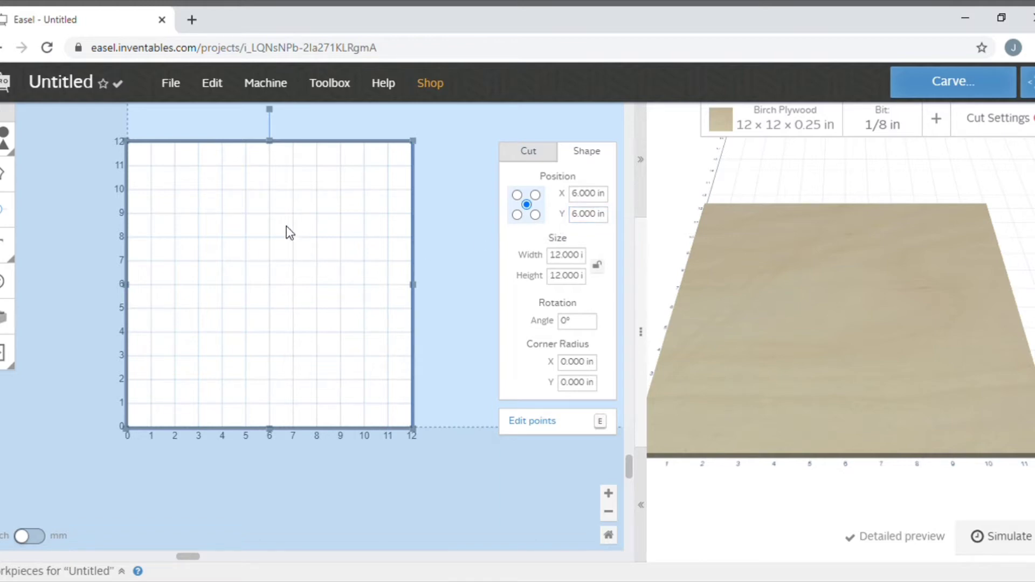
click(464, 270)
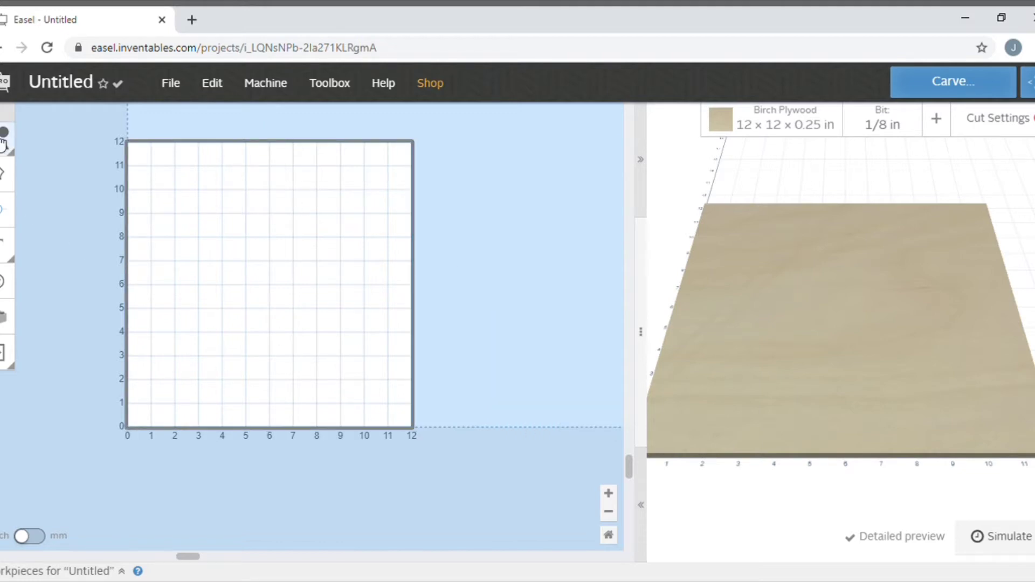
mouse_move(3, 136)
click(64, 145)
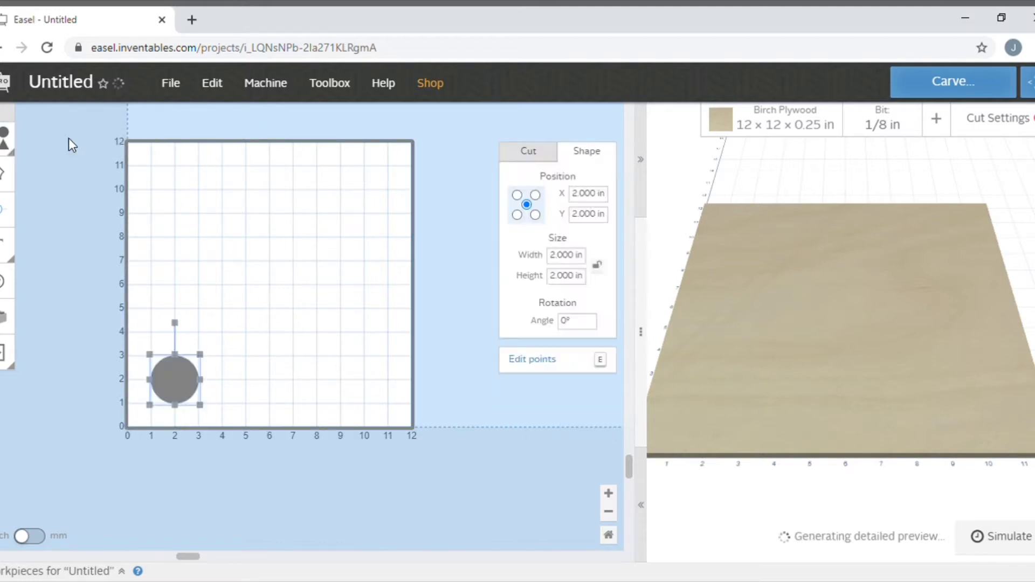
drag(184, 386, 195, 208)
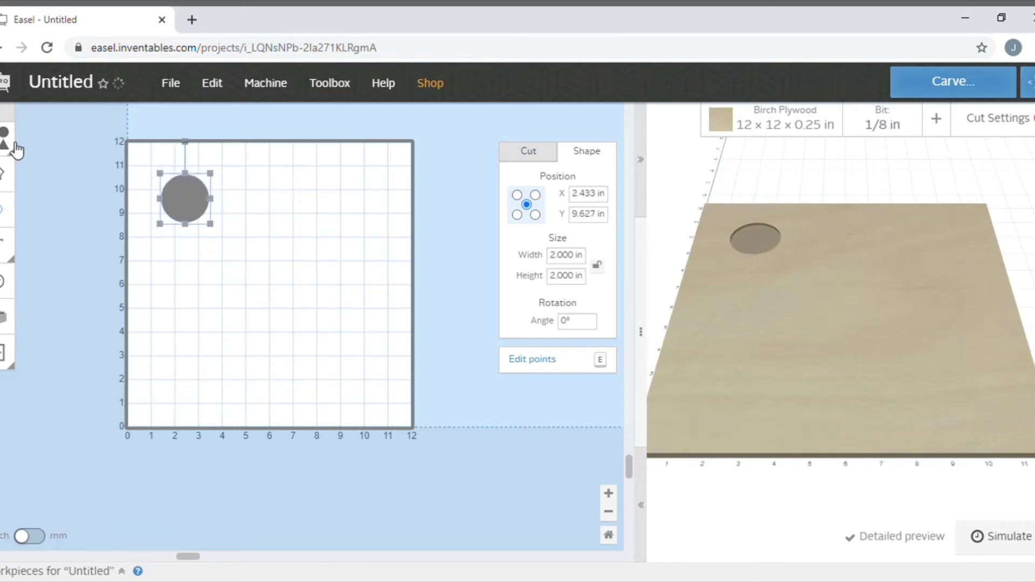
mouse_move(4, 141)
click(104, 142)
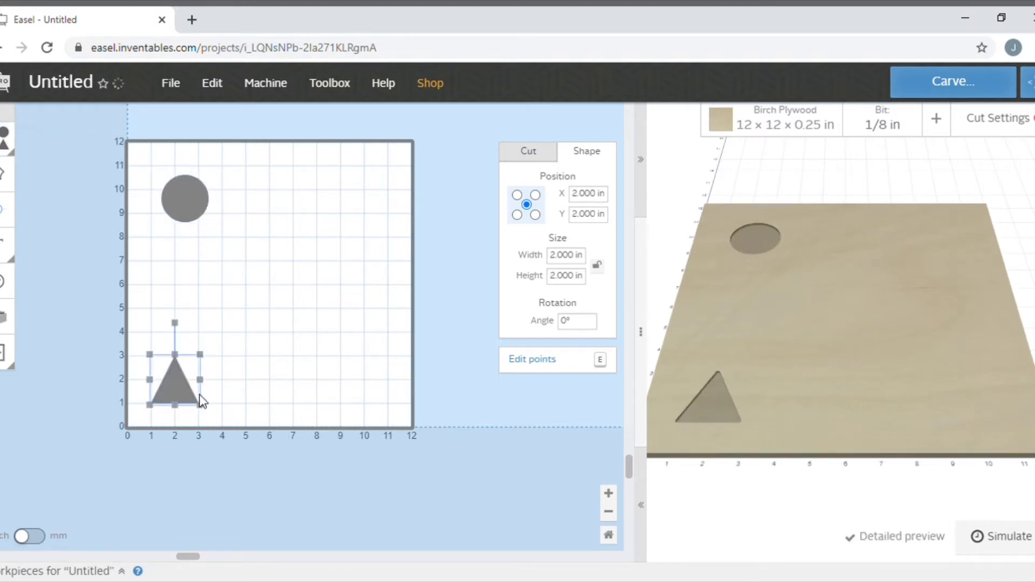
drag(191, 394, 360, 207)
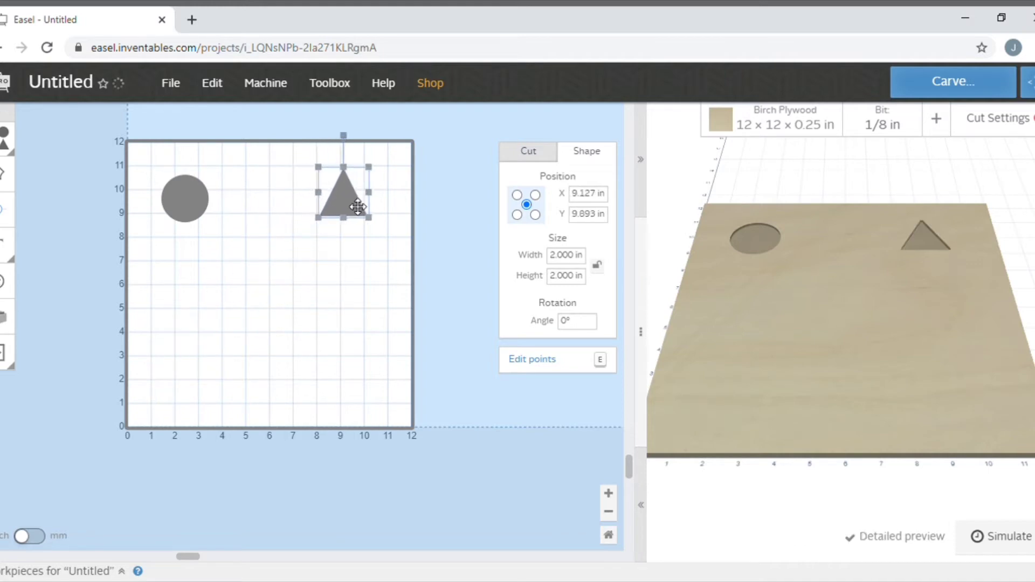
Step: Add a star and a small square, placing them in the lower-left and lower-right corners
mouse_move(4, 140)
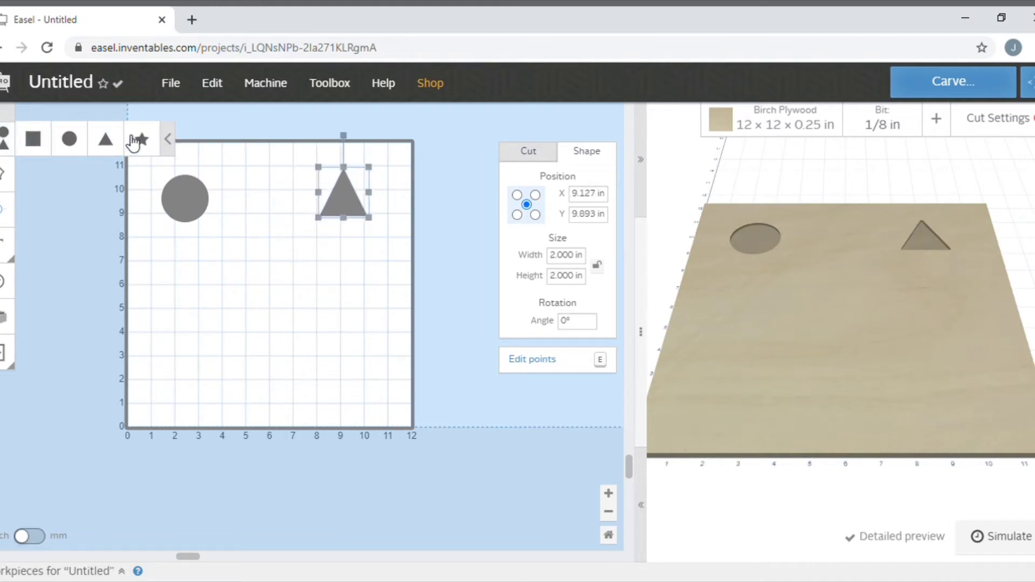
click(141, 139)
drag(196, 397, 210, 380)
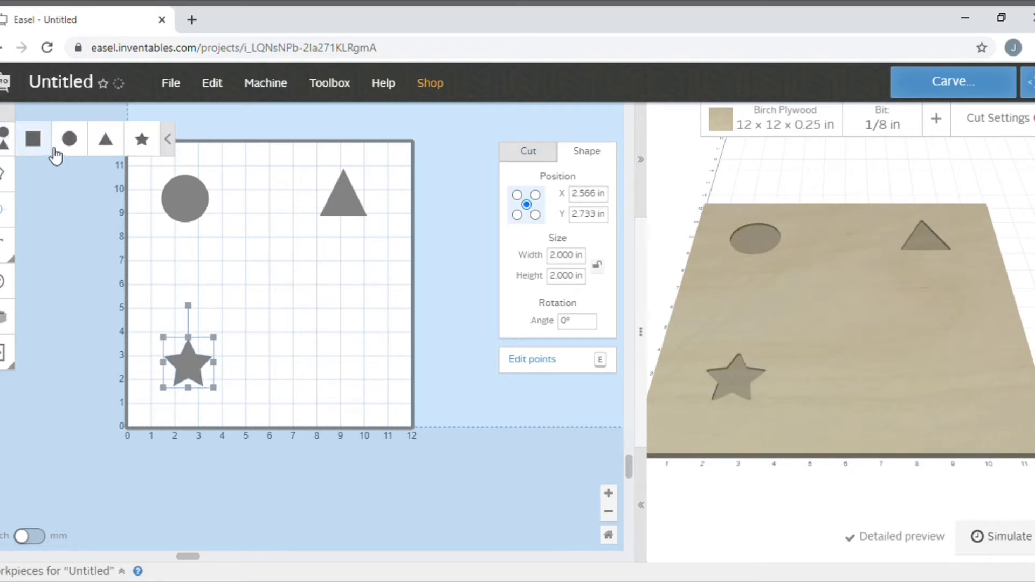
click(32, 139)
drag(190, 392, 356, 380)
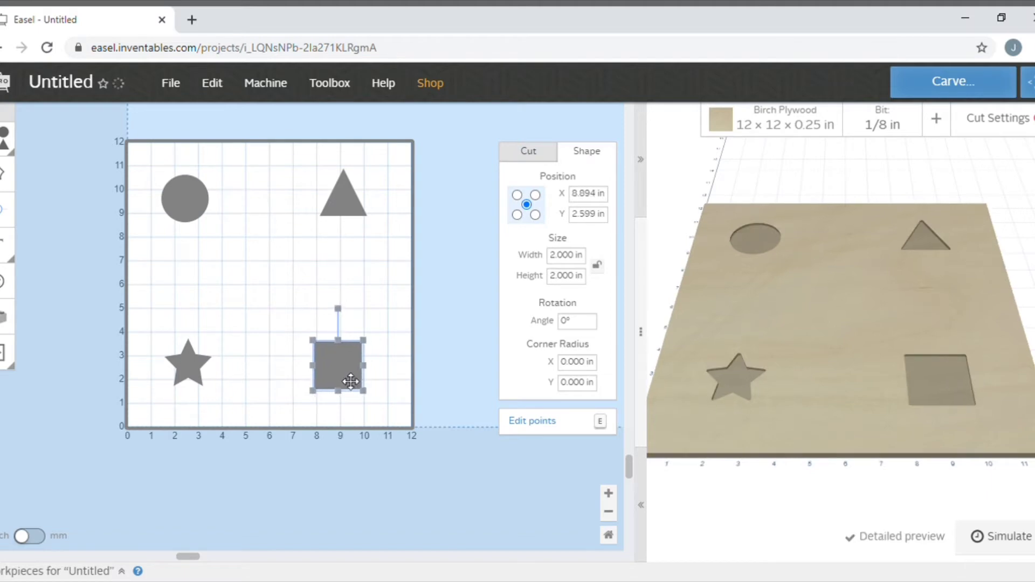
key(ctrl+a)
Step: Add Bangers-font text in the middle of the board and change its wording to CENTER
mouse_move(6, 243)
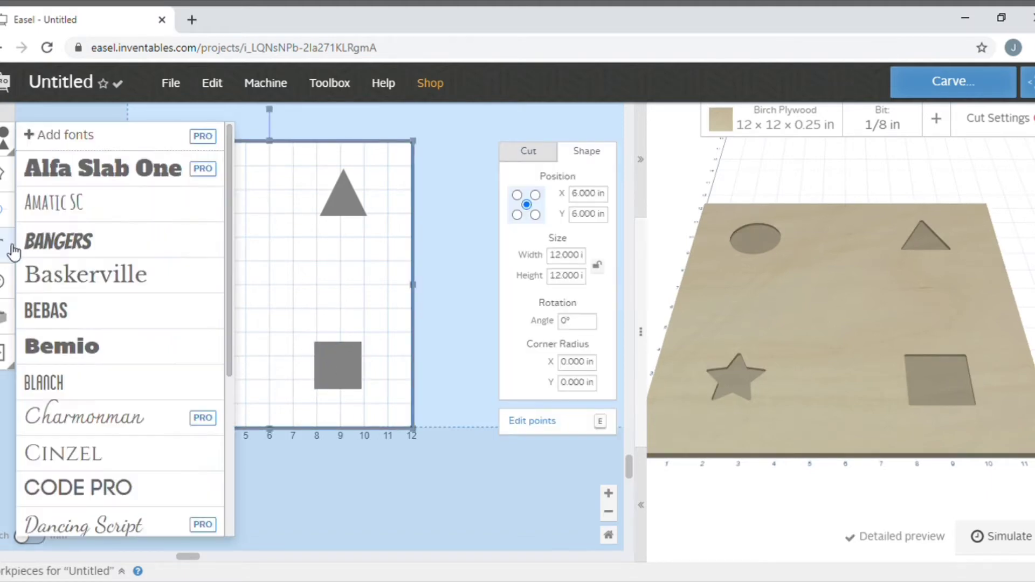
click(58, 238)
drag(186, 383, 259, 298)
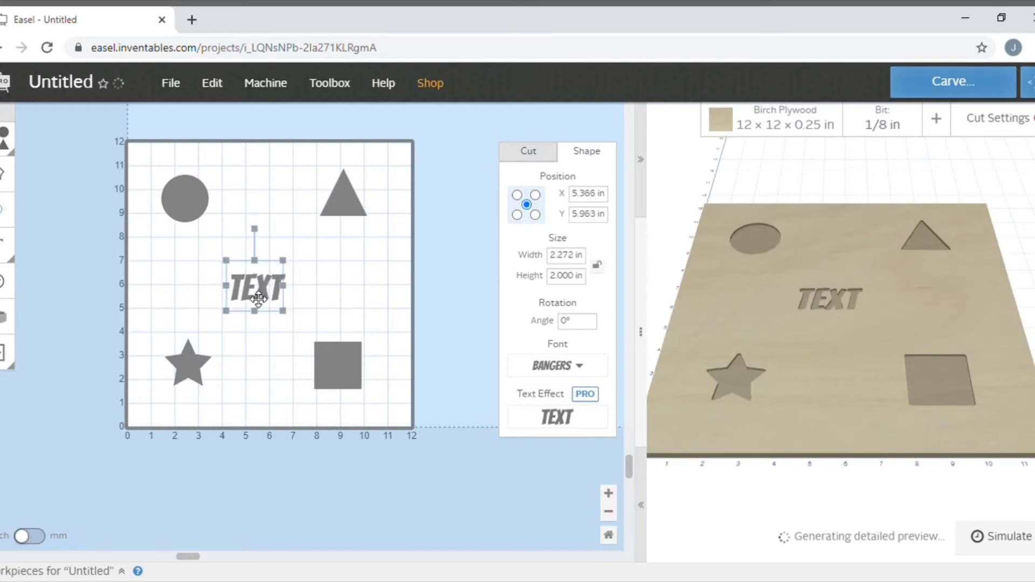
double_click(254, 288)
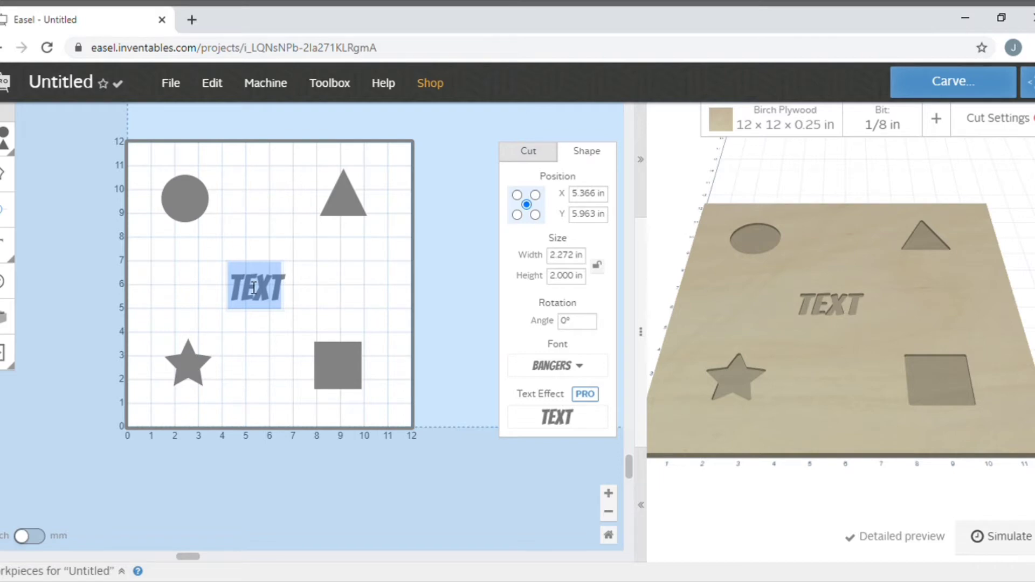
text(CE)
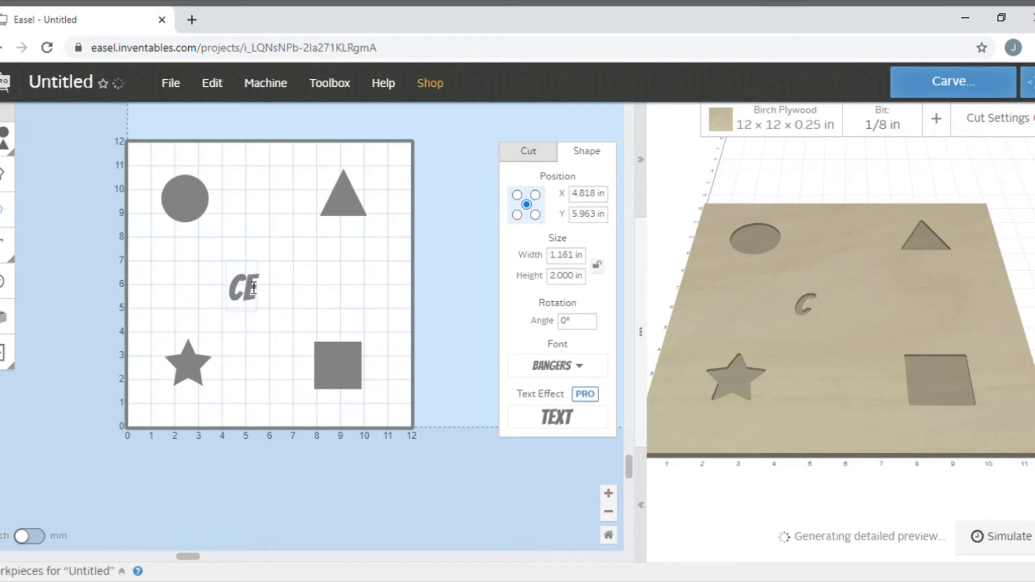
text(NTER)
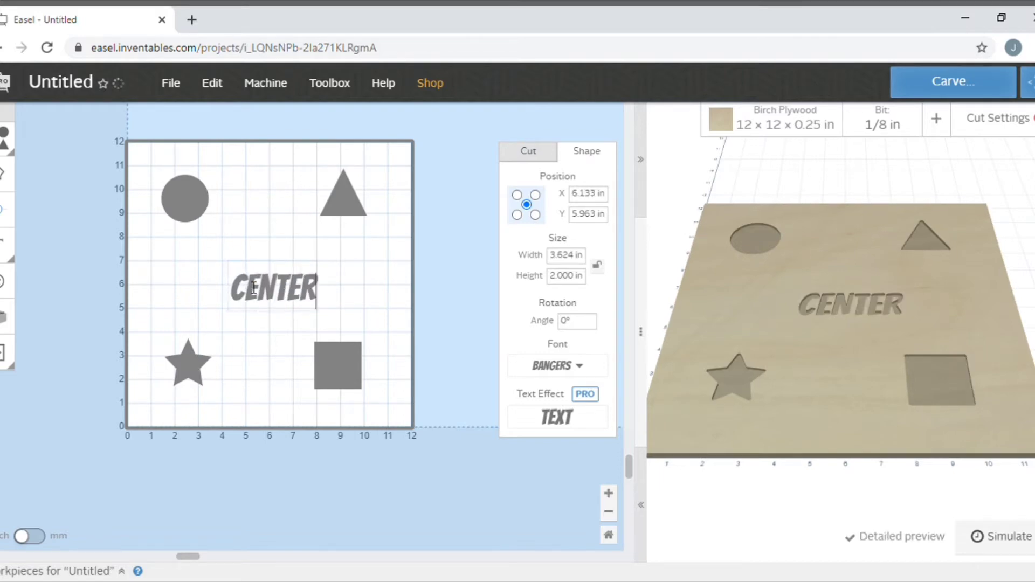
click(354, 294)
click(295, 295)
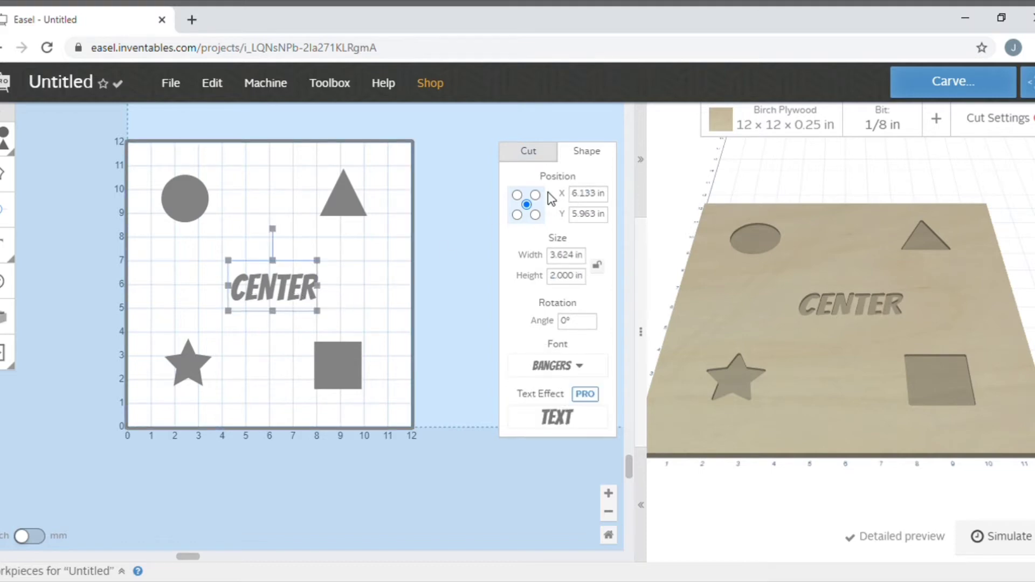
Step: Position the CENTER text at X 6 in, Y 6 in
click(585, 194)
text(6)
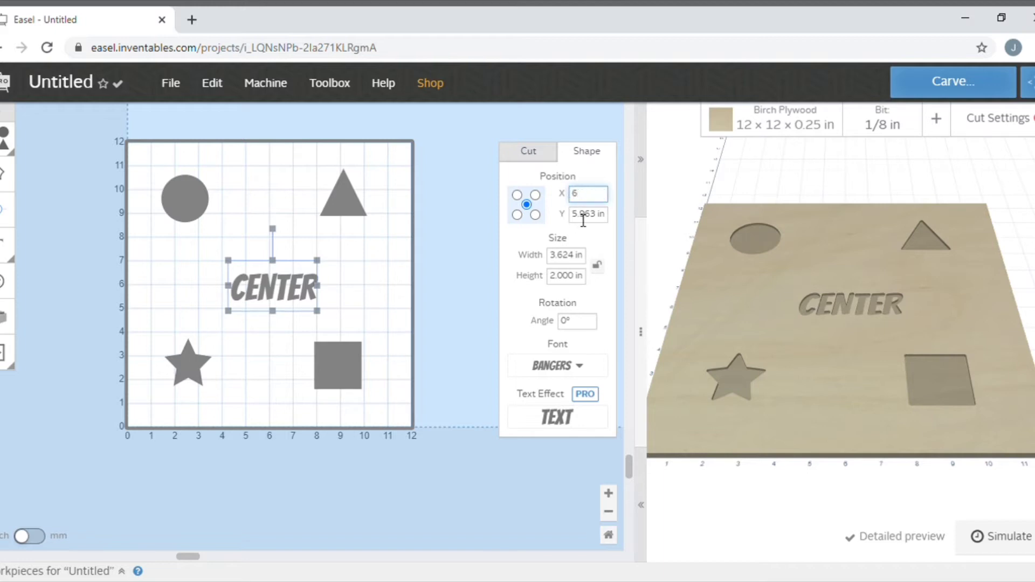
click(582, 215)
text(6)
key(Return)
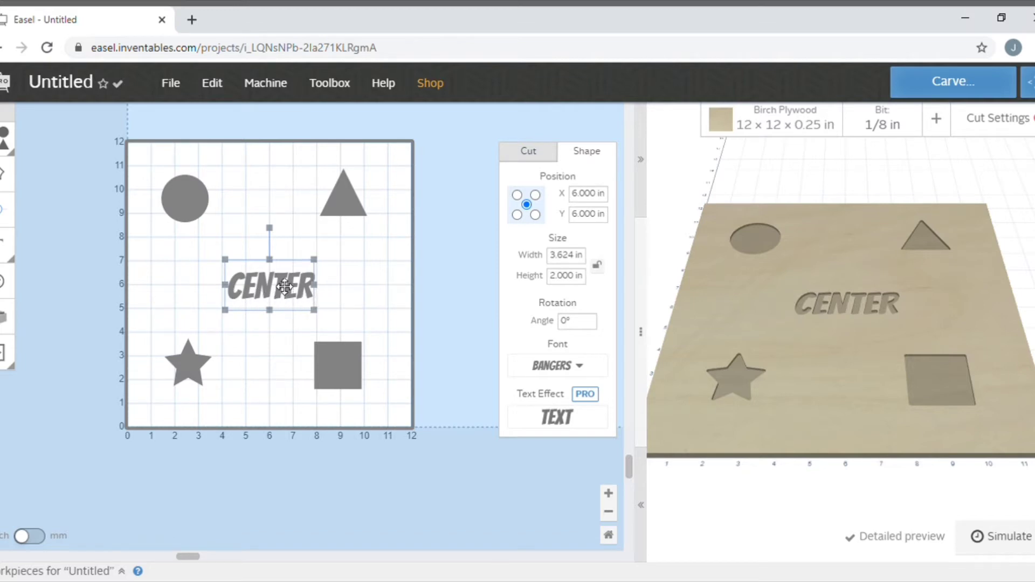
click(358, 263)
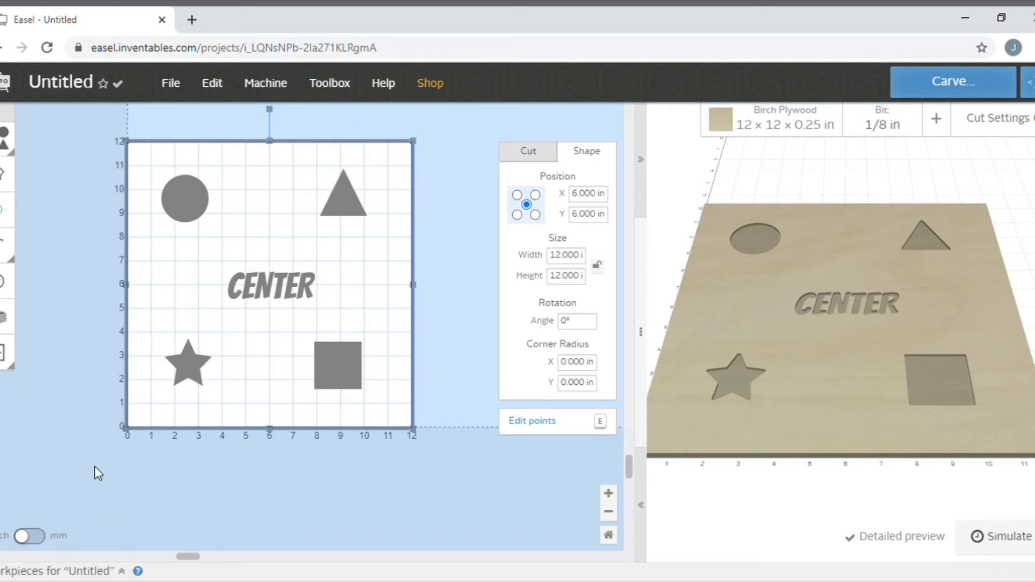
Step: Select all shapes and move the selection's centre to X 0, Y 0
click(131, 468)
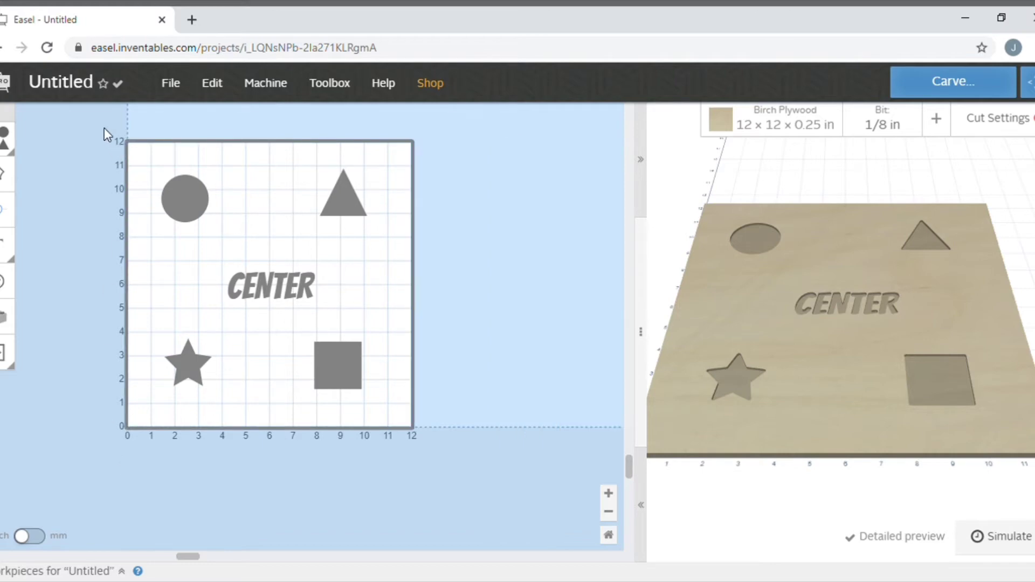
drag(104, 310, 487, 474)
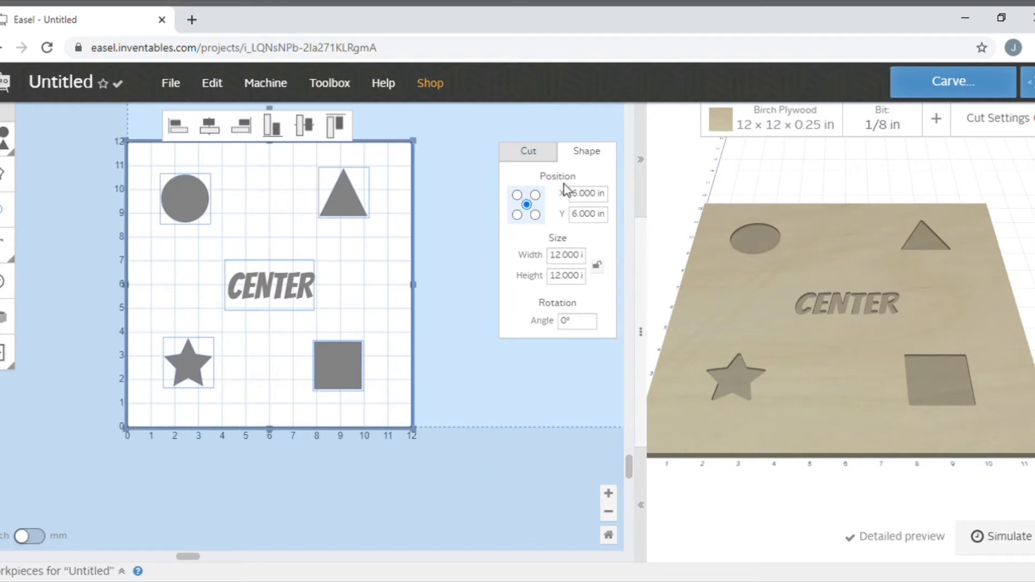
click(526, 204)
click(583, 194)
text(0)
key(Return)
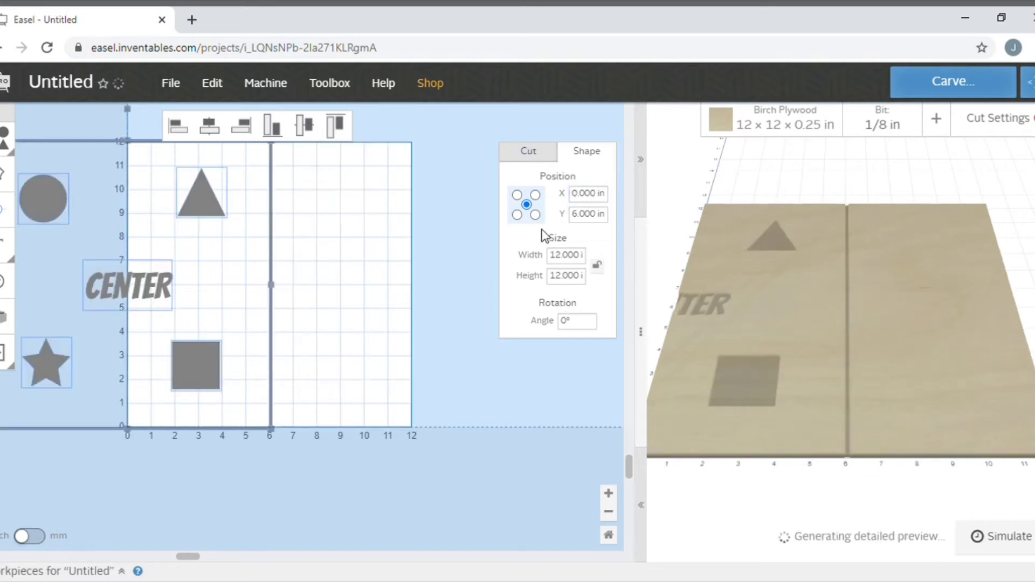
click(584, 214)
text(0)
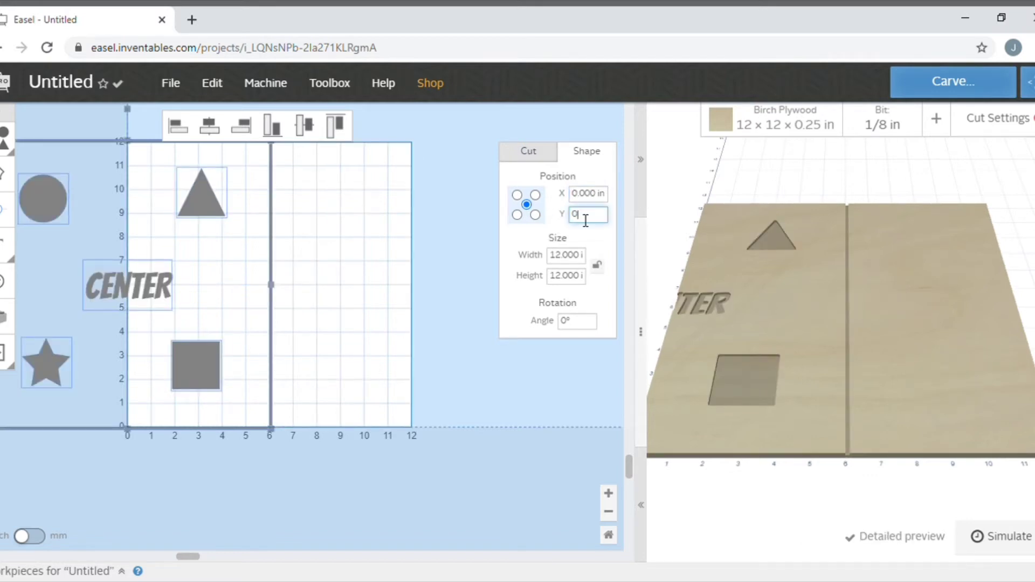
key(Return)
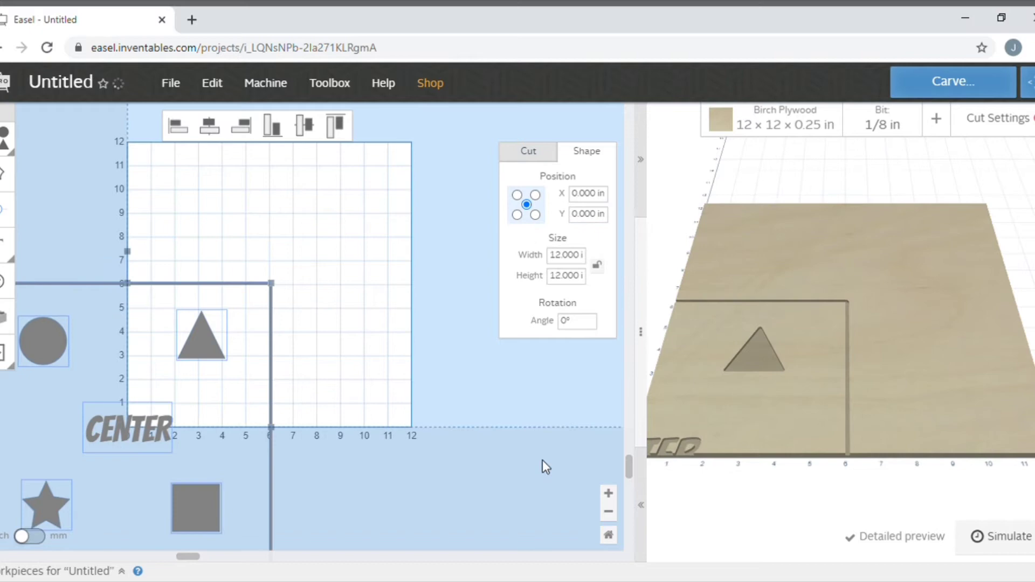
click(492, 395)
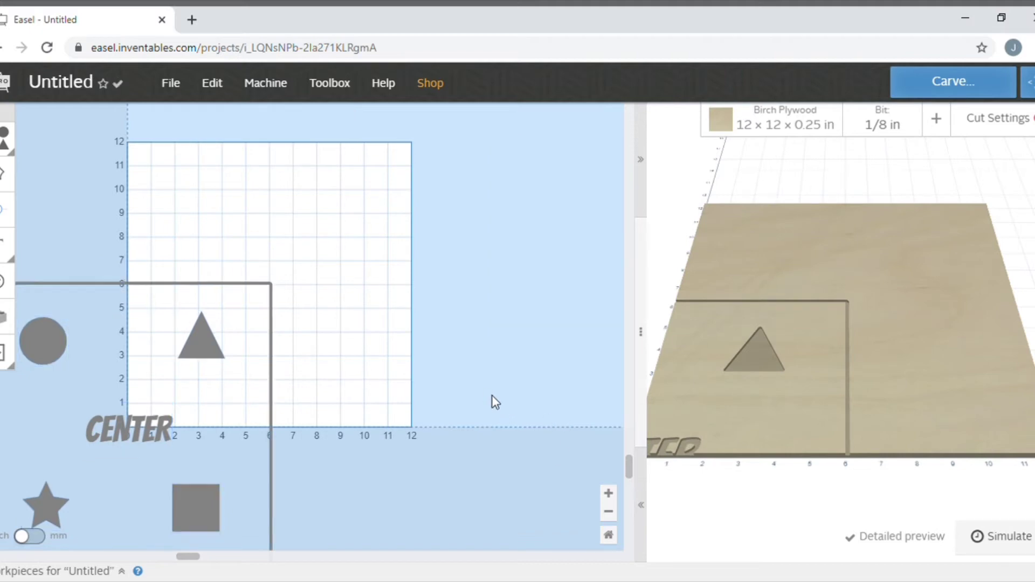
click(608, 511)
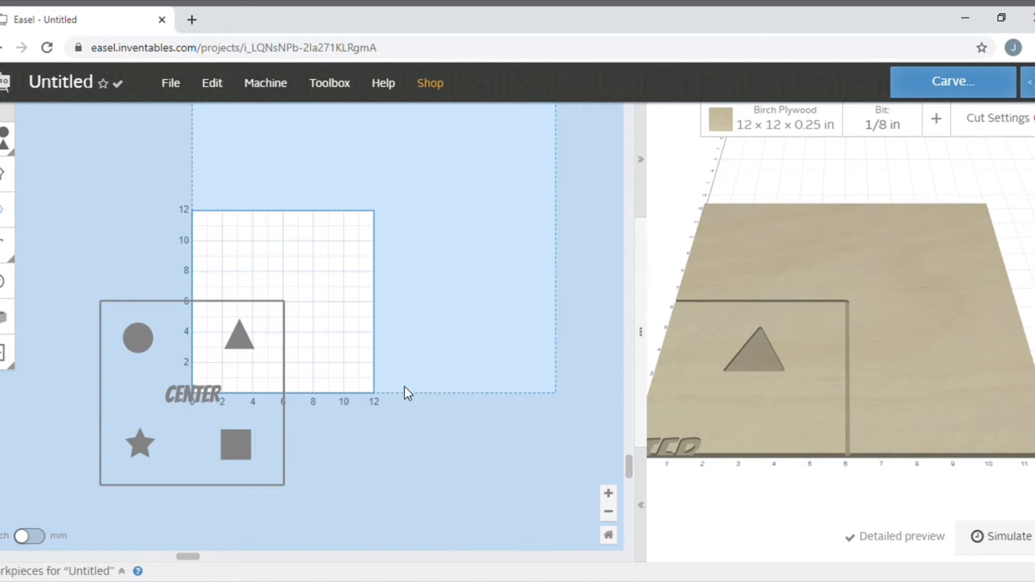
Step: Delete the 12×12 board outline rectangle and show Machine > Advanced settings
click(292, 430)
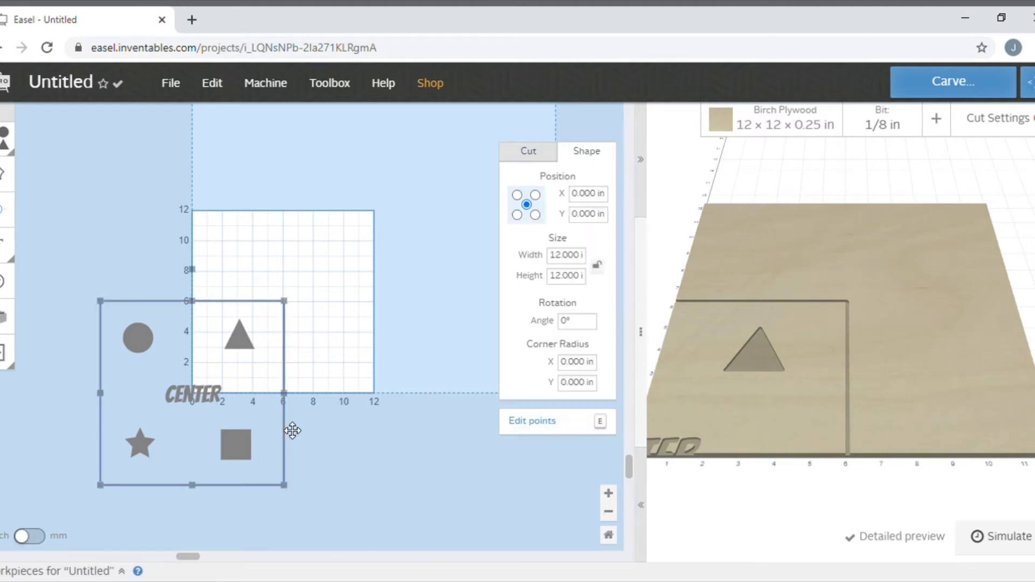
key(Delete)
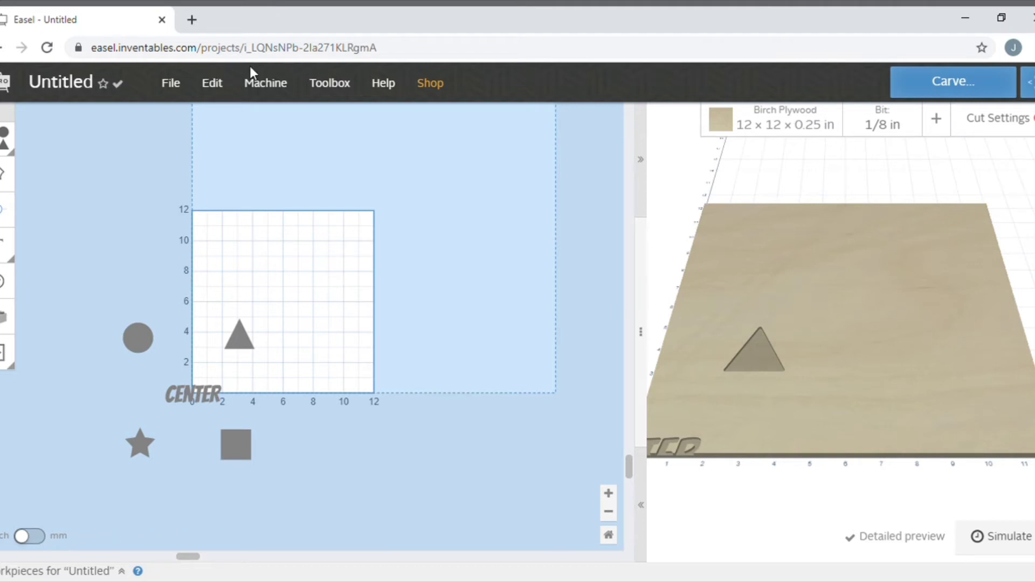
click(276, 85)
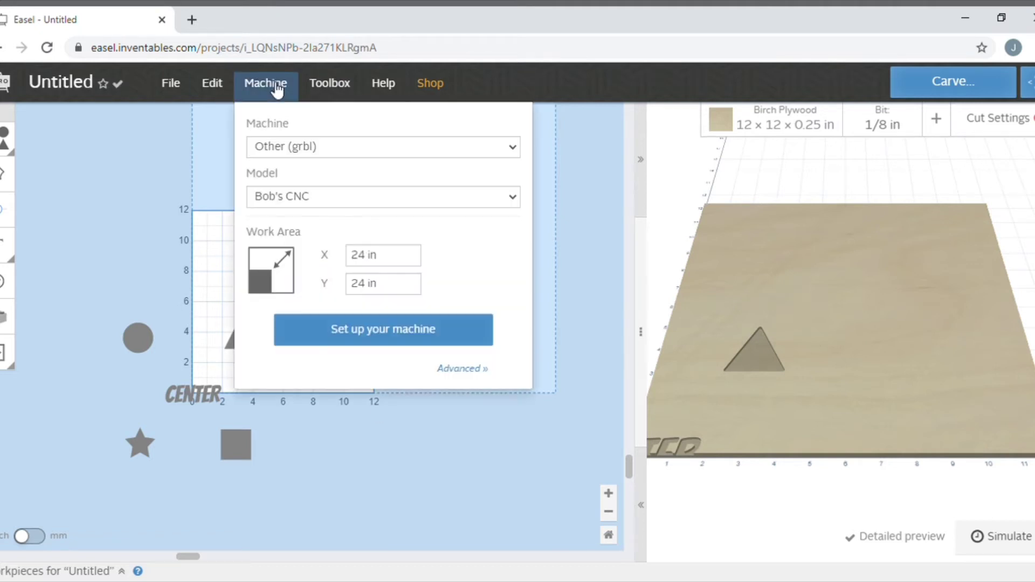
click(462, 368)
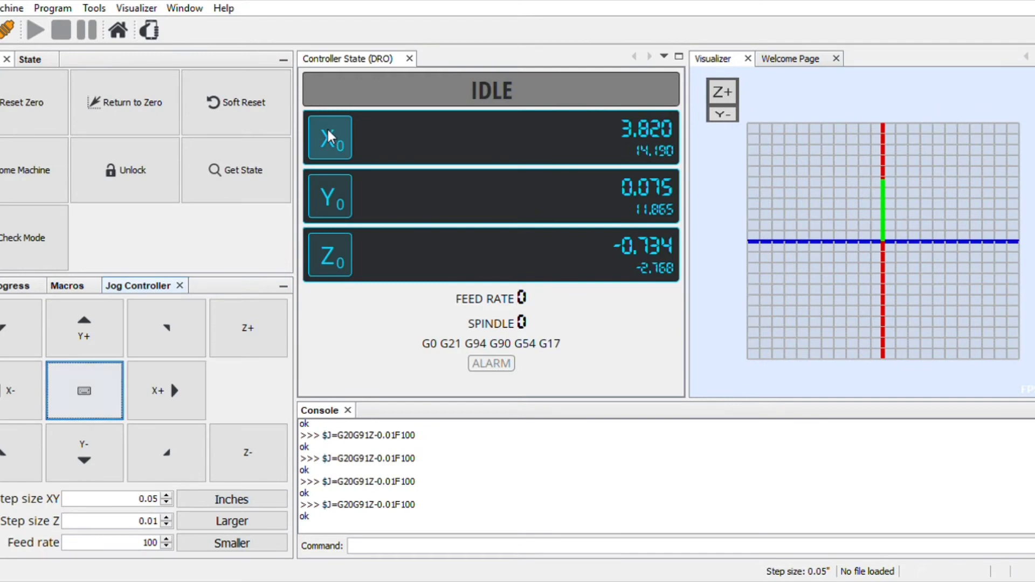
Step: Zero the X, Y and Z work coordinates in the DRO panel
click(330, 138)
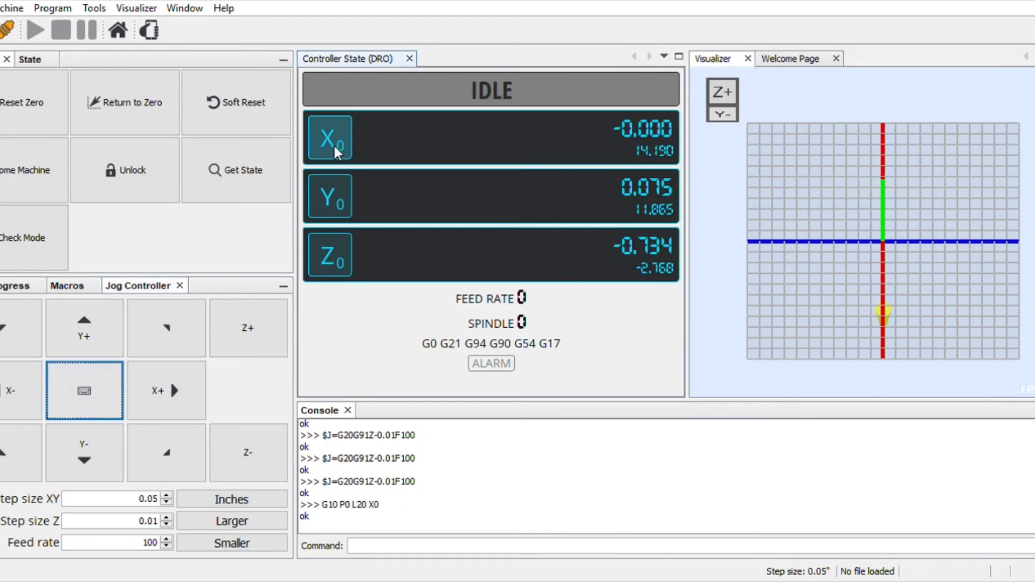
click(327, 198)
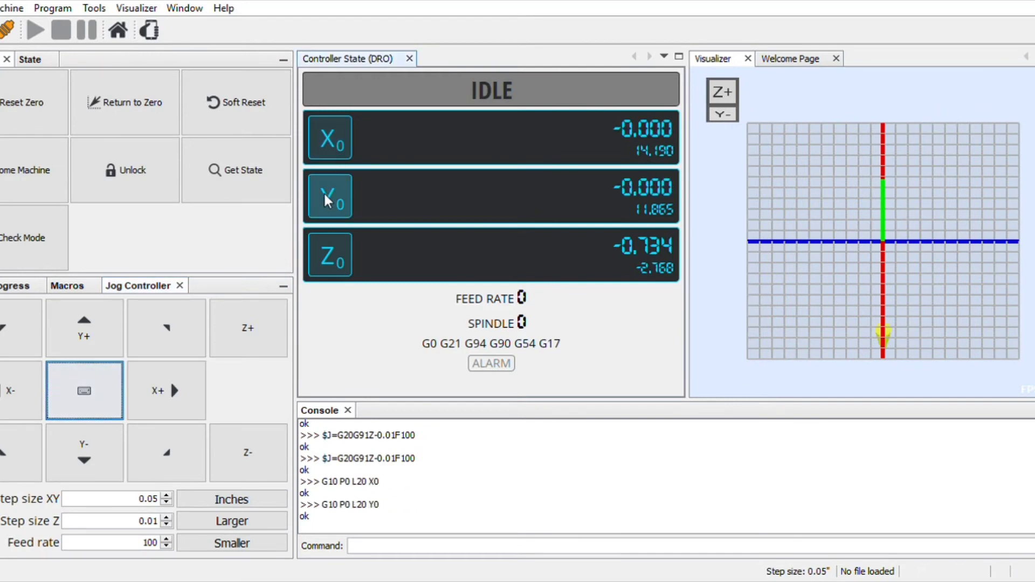
click(330, 255)
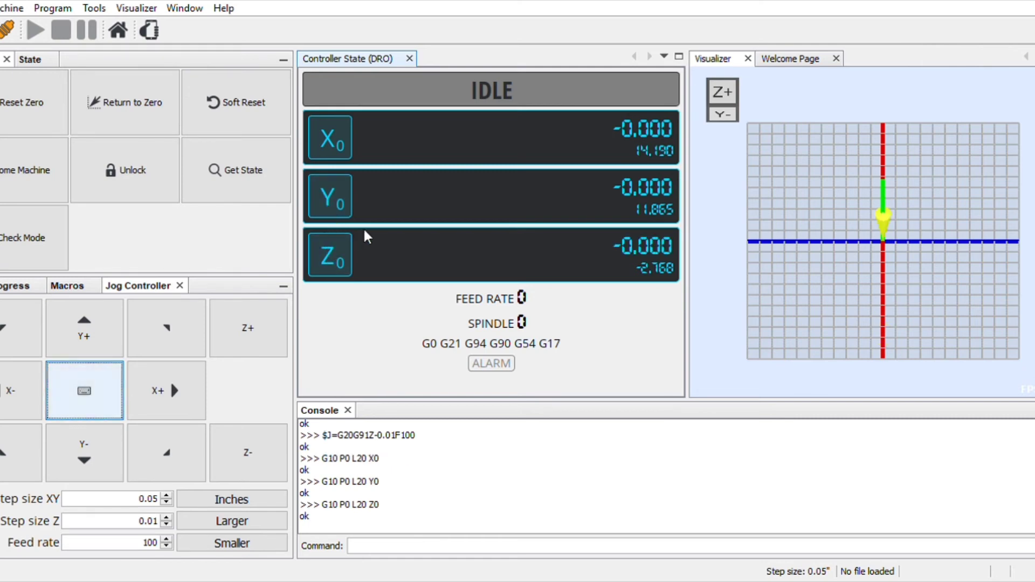